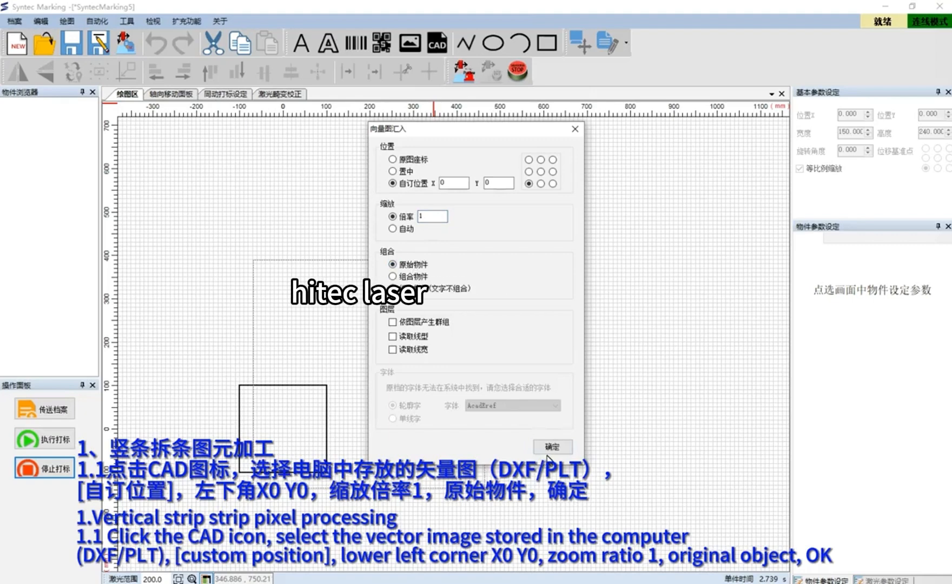
Import the vector drawing at custom position X 0, Y 0 with scale 1, and combine all its primitives
left_click(552, 447)
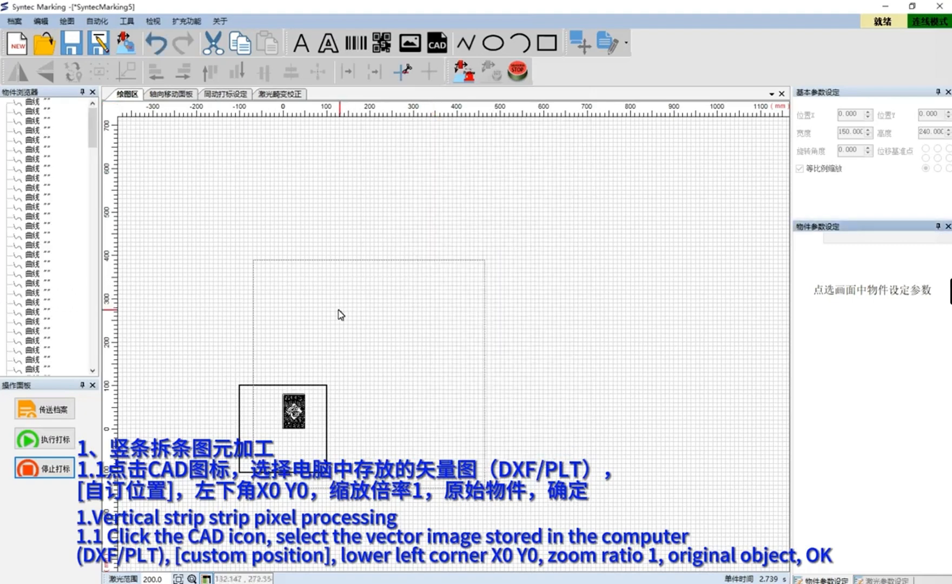
left_click_drag(237, 340, 340, 497)
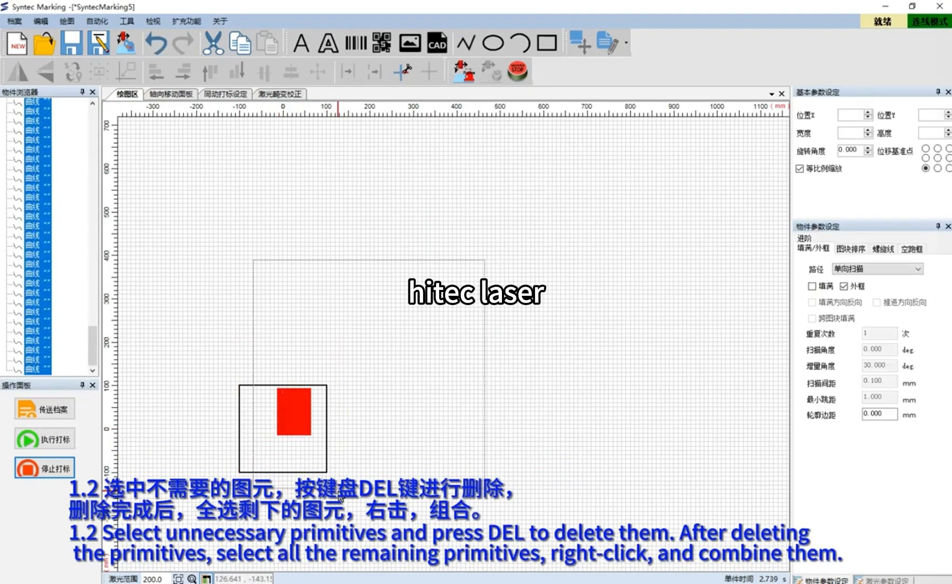
right_click(296, 414)
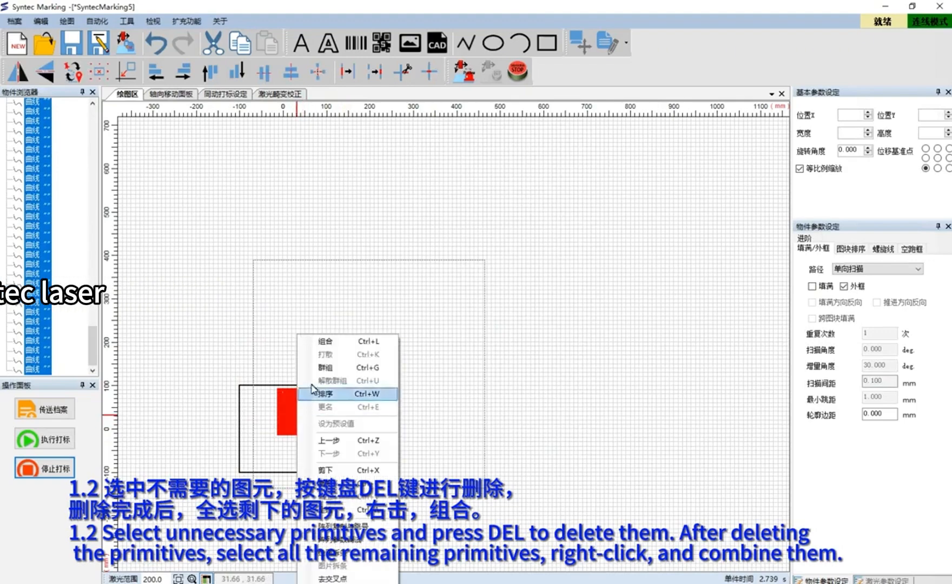
left_click(331, 342)
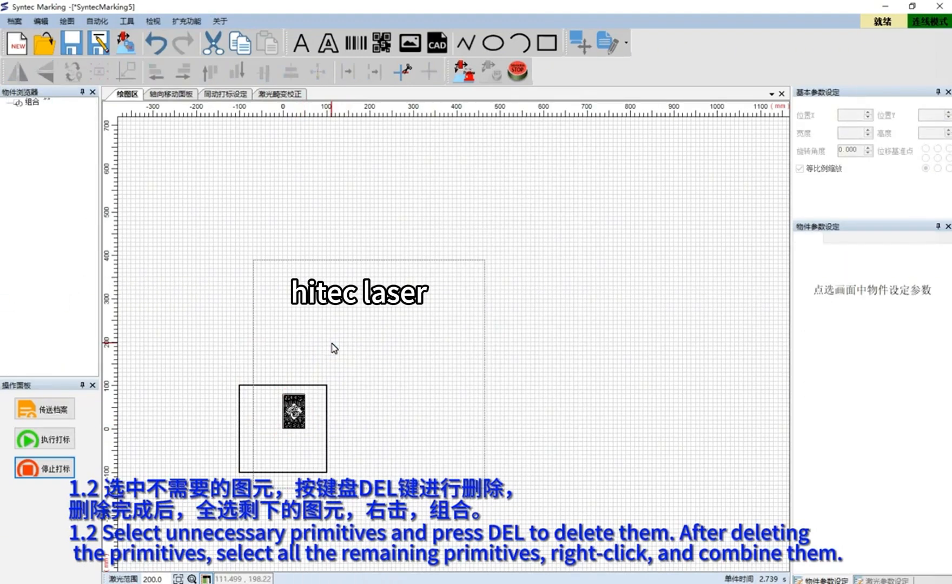
Select the combined graphic and, with proportional scaling on, set its width to 150 mm
left_click(294, 411)
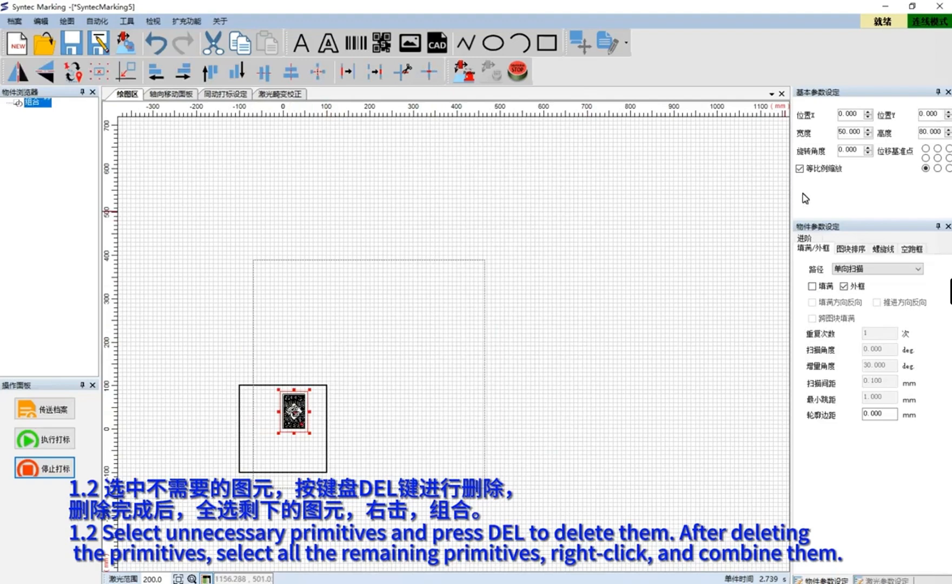
left_click(801, 168)
left_click(801, 169)
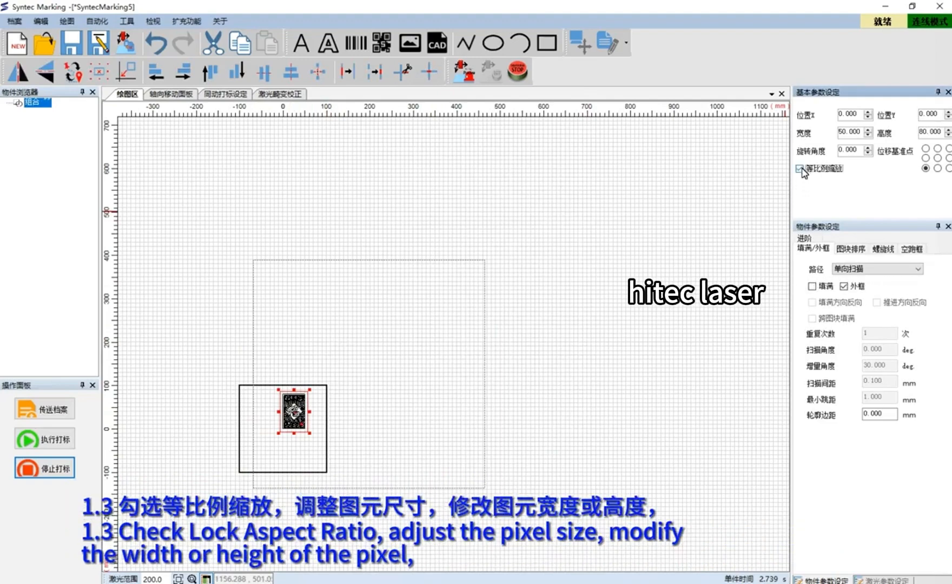
left_click(846, 136)
type("1")
key("Return")
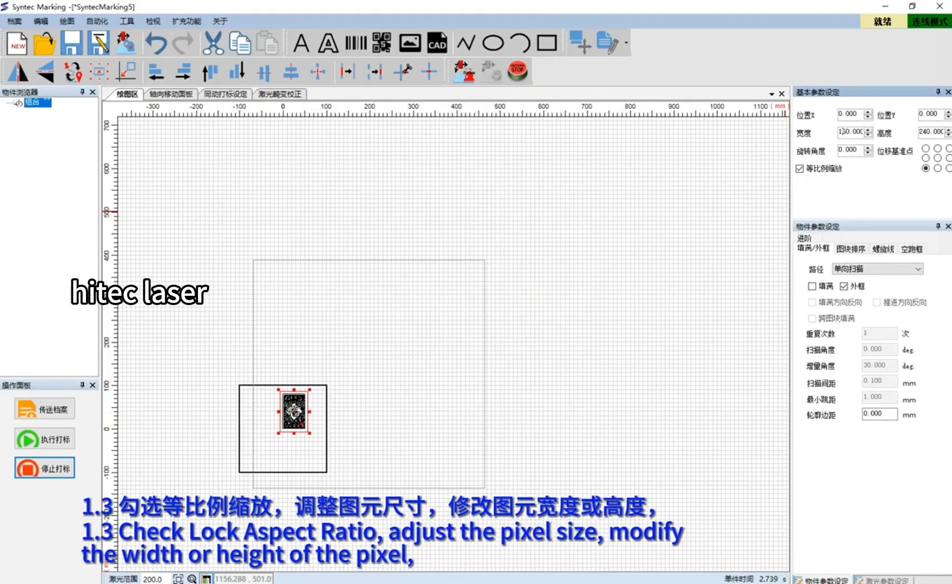
Set the graphic's X and Y positions to 0
double_click(846, 115)
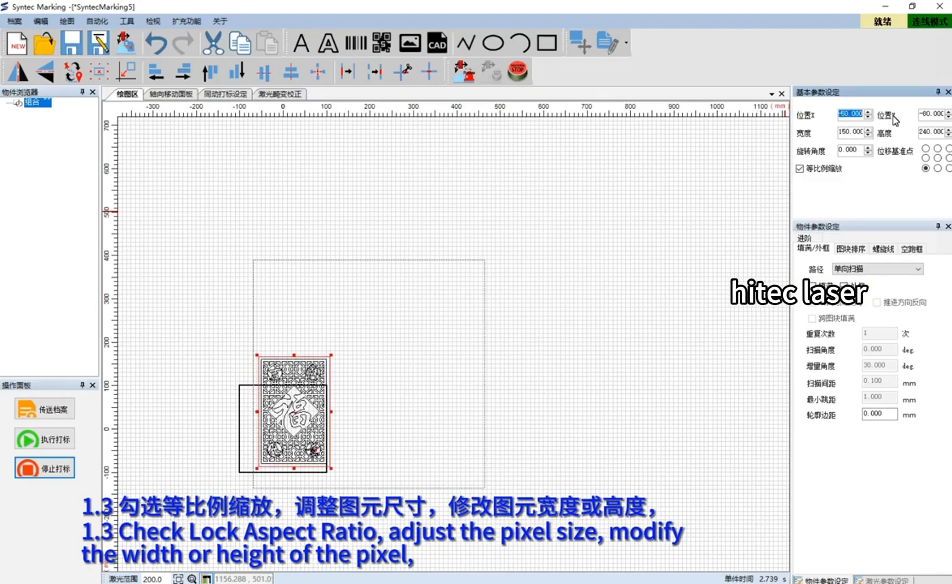
type("0")
key("Return")
double_click(926, 115)
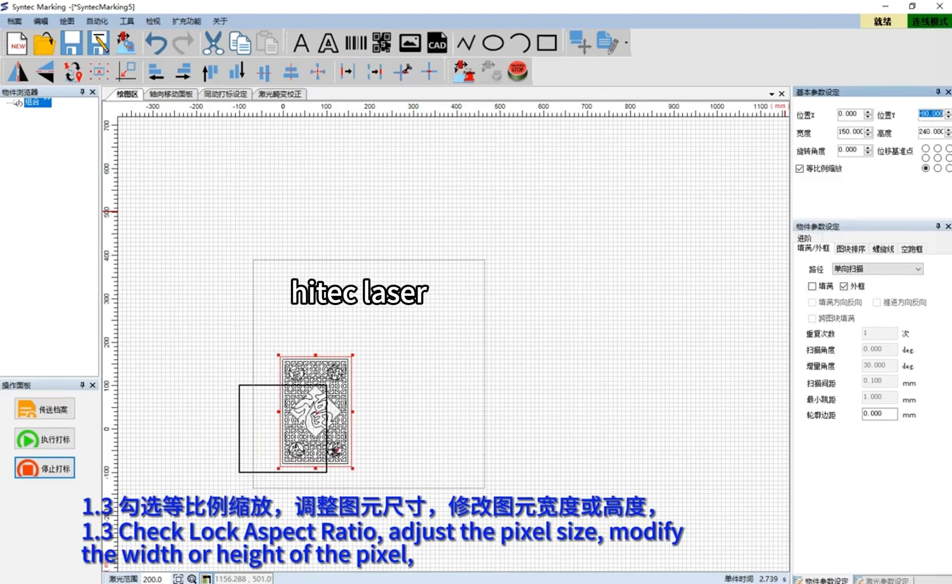
type("0")
key("Return")
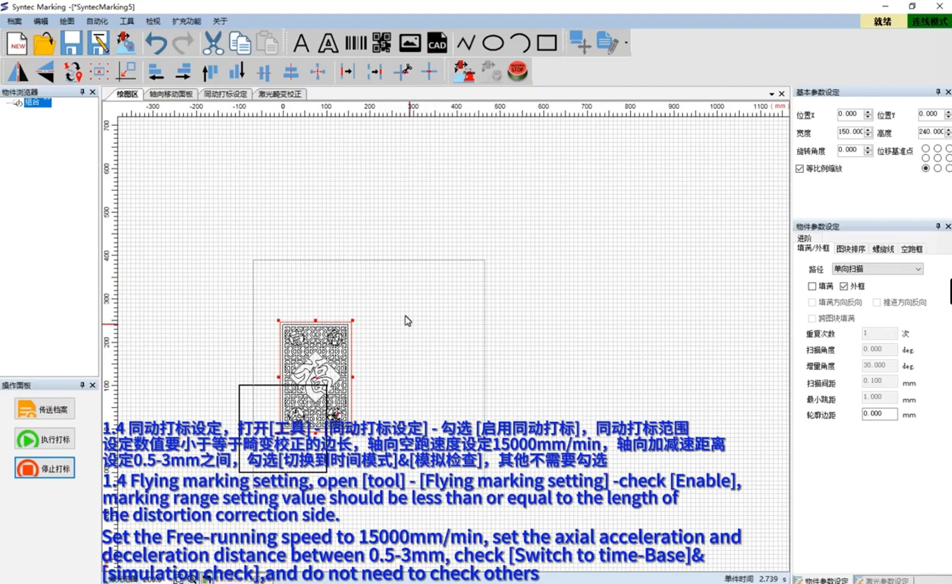
Review the synchronized marking settings and the distortion correction page, then return to the drawing area
left_click(221, 95)
left_click(216, 96)
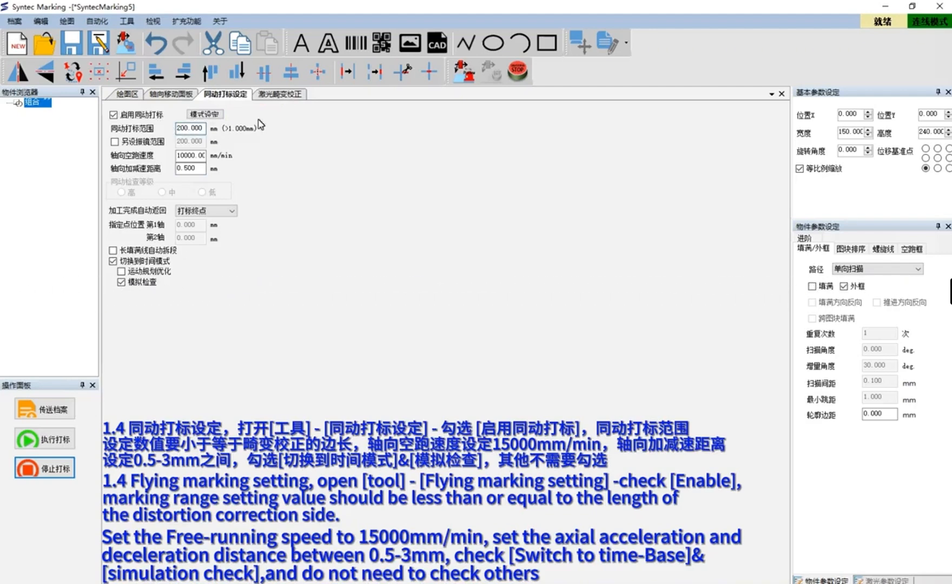
left_click(279, 94)
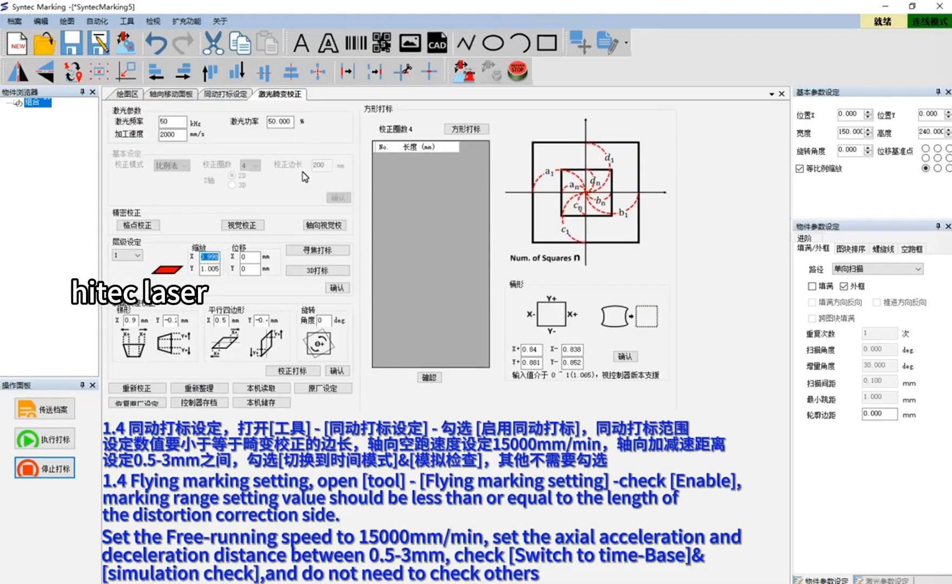
left_click(228, 94)
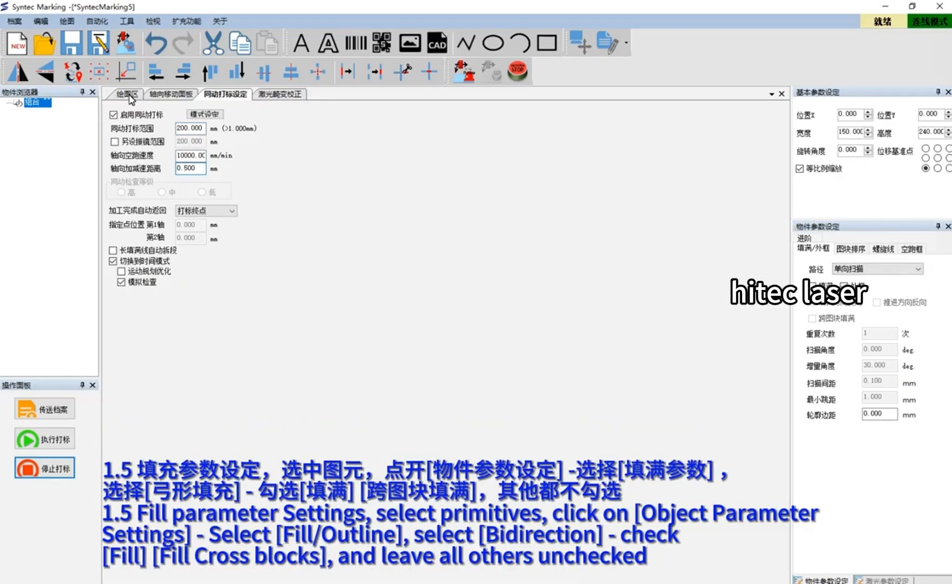
left_click(127, 94)
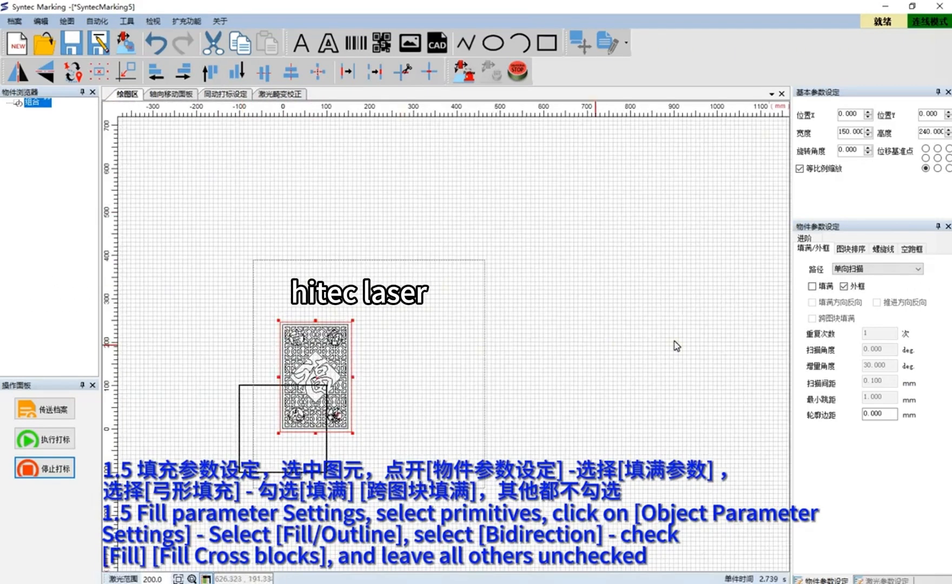
Set the fill path to 弓形扫描, enable 填满 and 跨图块填满, and disable 外框 for the graphic
left_click(867, 268)
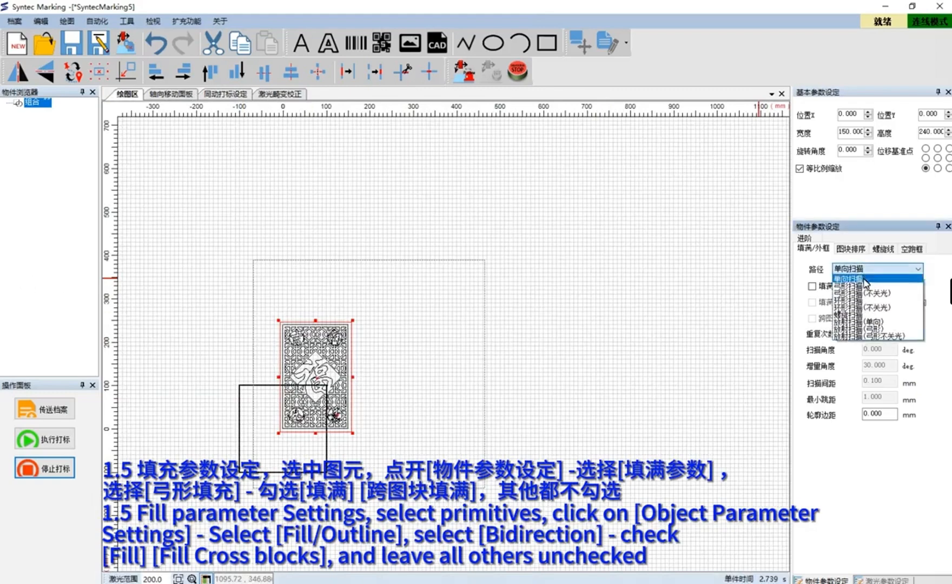
left_click(850, 287)
left_click(812, 286)
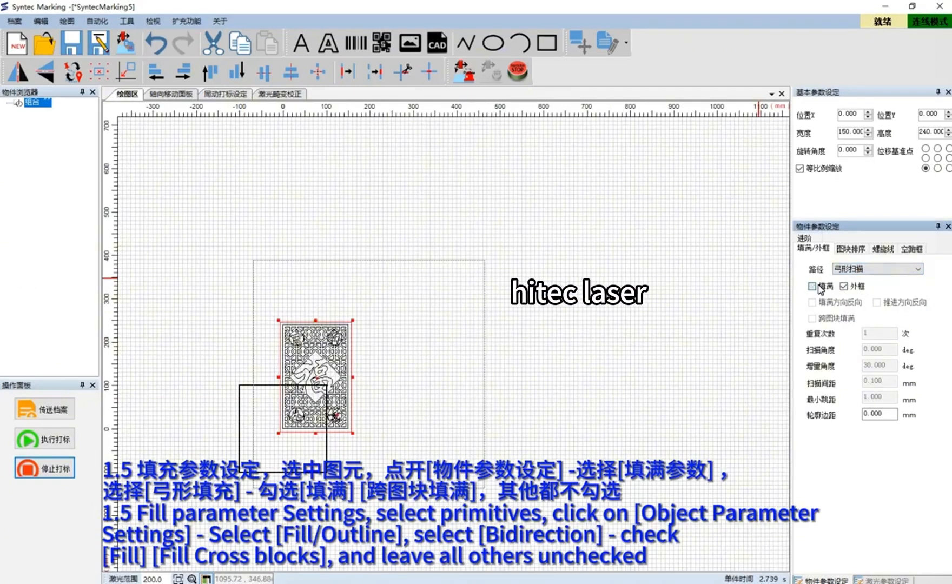
left_click(844, 286)
left_click(834, 319)
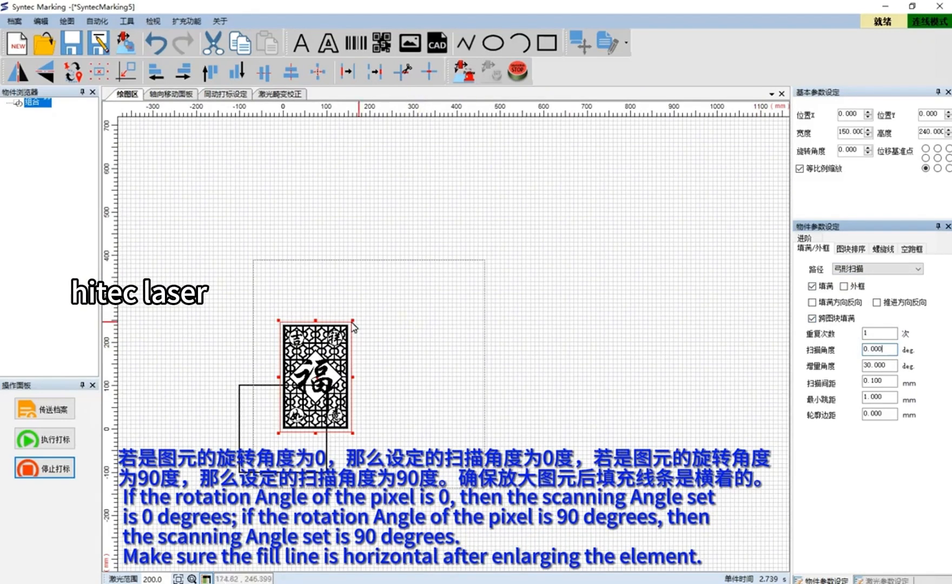
Zoom into the graphic's corner to inspect the fill line direction
scroll(349, 340, "up", 2)
scroll(353, 346, "up", 5)
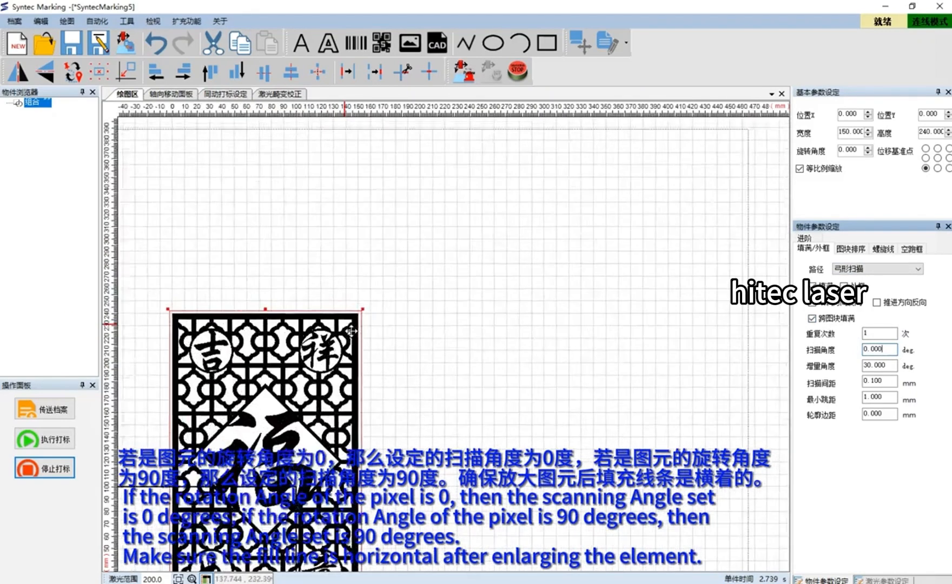
scroll(351, 332, "up", 6)
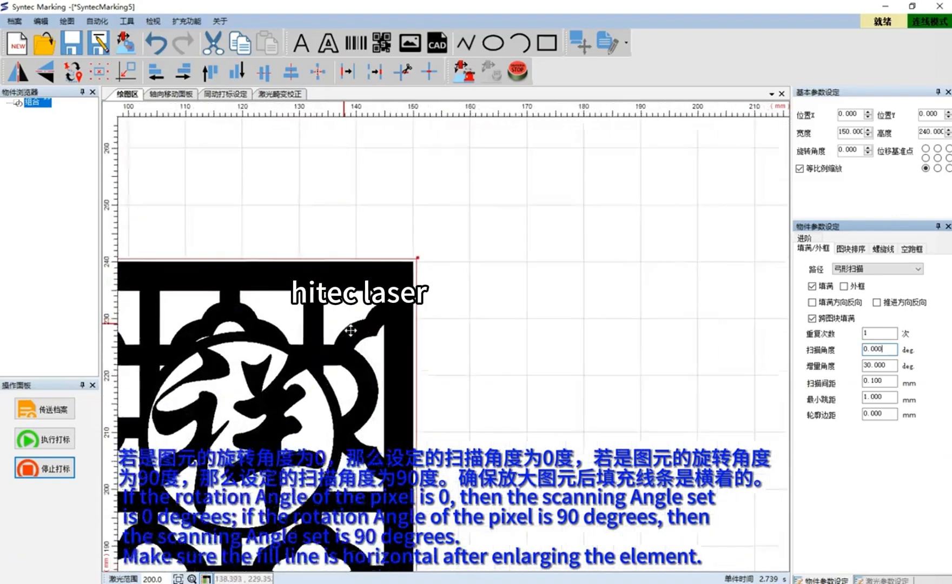
scroll(351, 330, "up", 4)
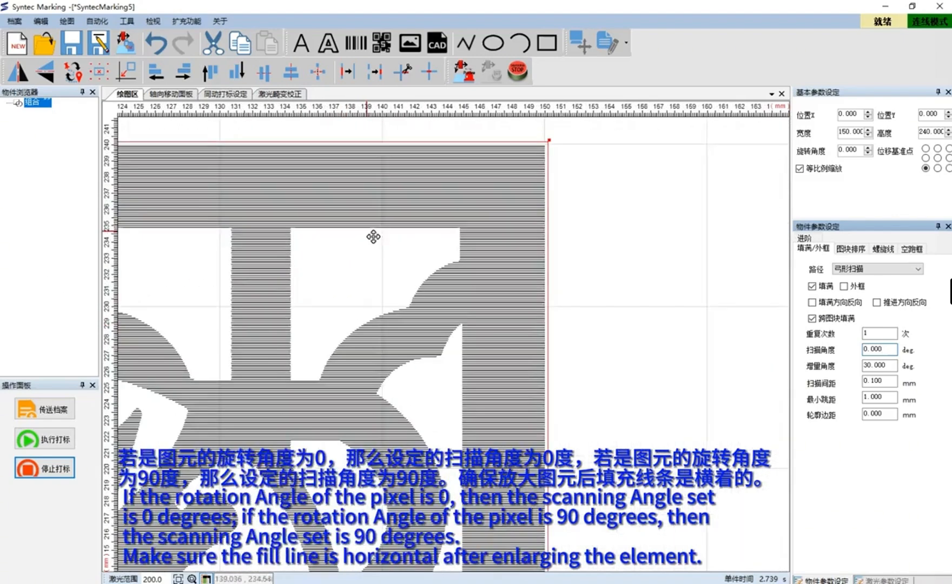
scroll(373, 233, "down", 5)
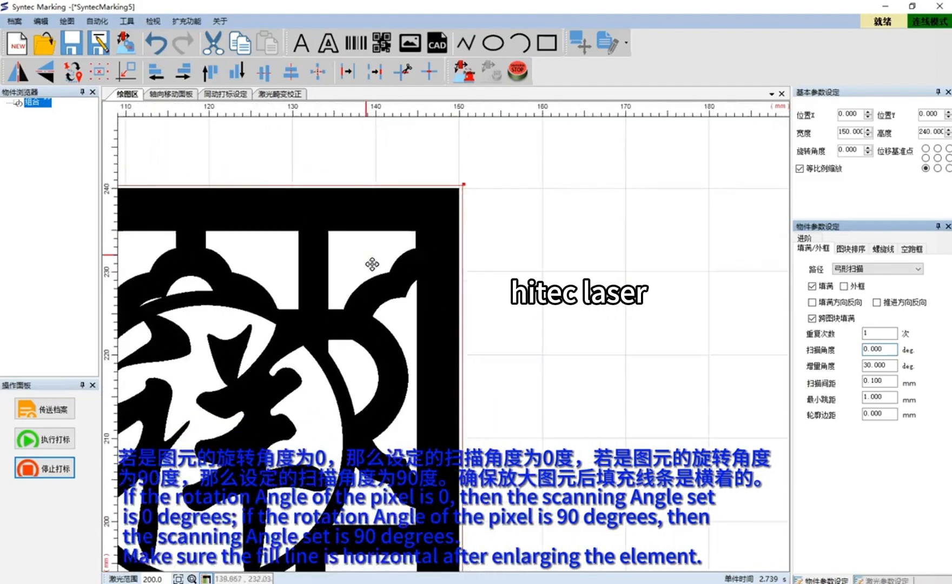
scroll(328, 315, "down", 4)
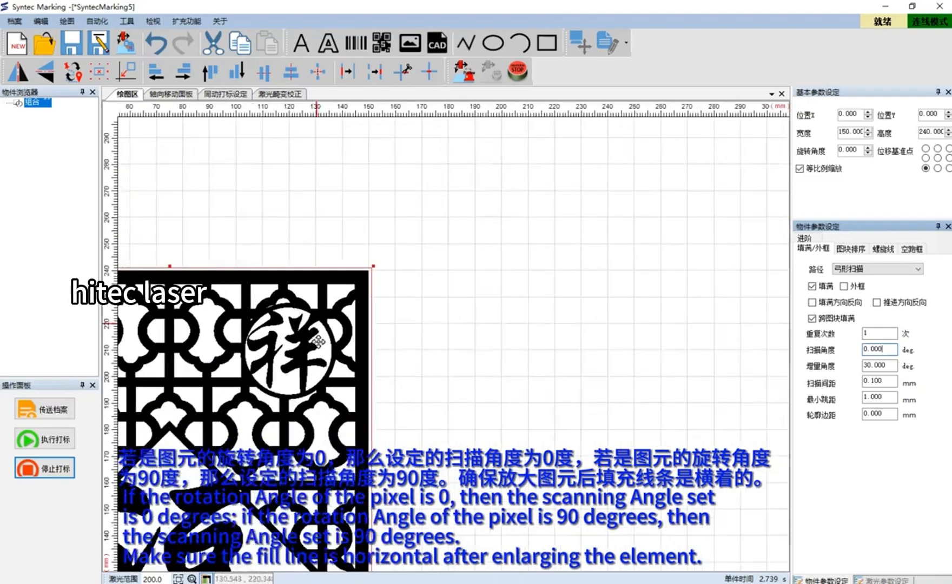
scroll(312, 348, "down", 5)
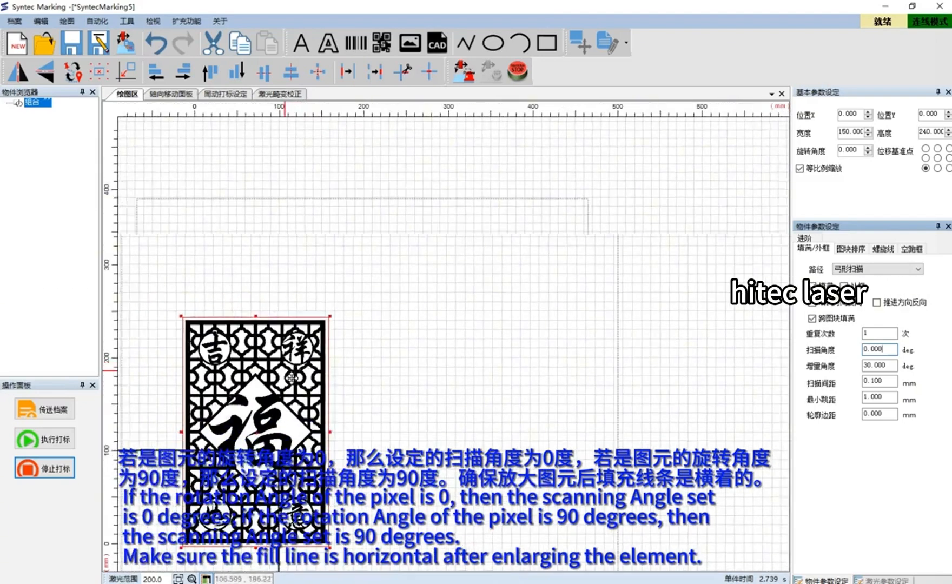
middle_click_drag(291, 379, 344, 356)
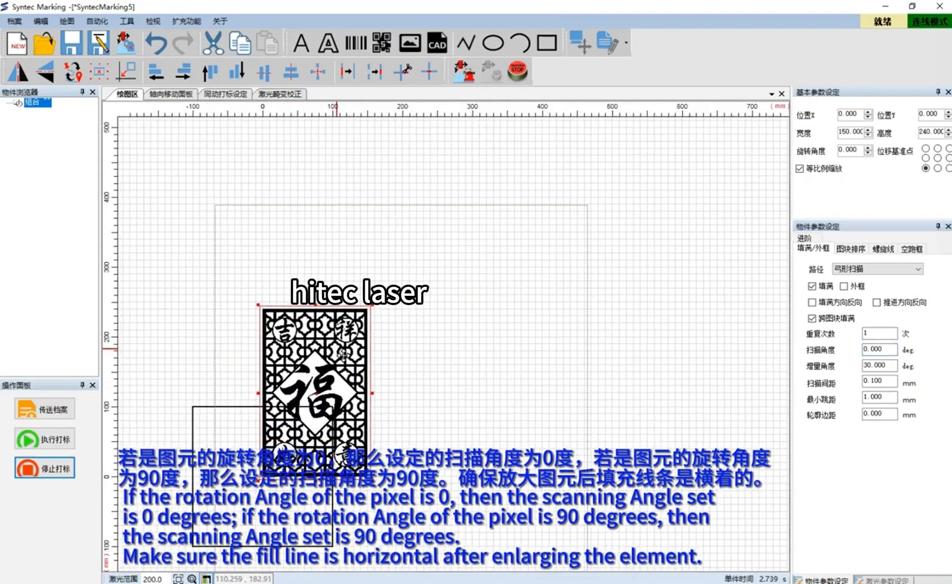
Set the scan spacing to 0.08 mm
double_click(881, 382)
type("0.0")
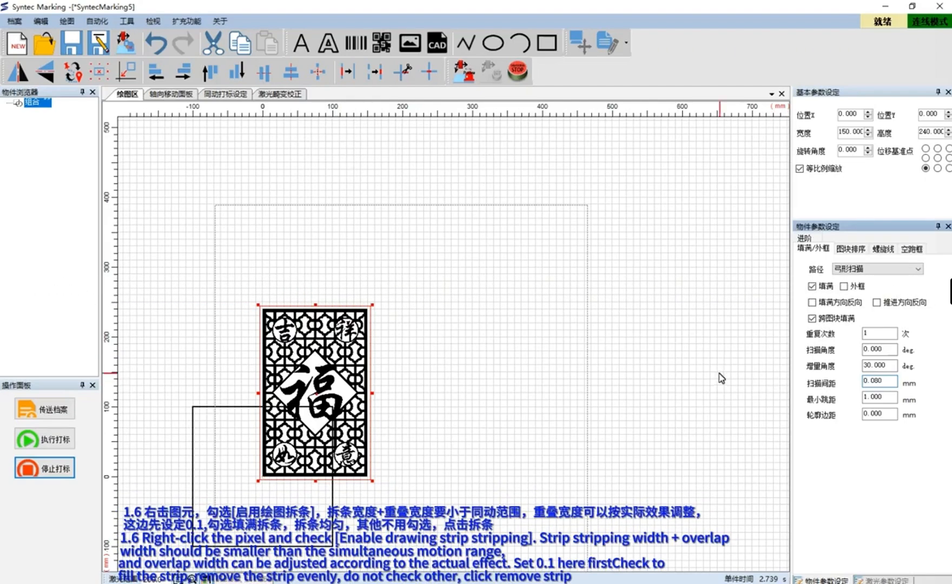
Split the graphic into fill strips with the drawing strip settings, keeping 填满拆条 and 拆条均匀 enabled
right_click(300, 358)
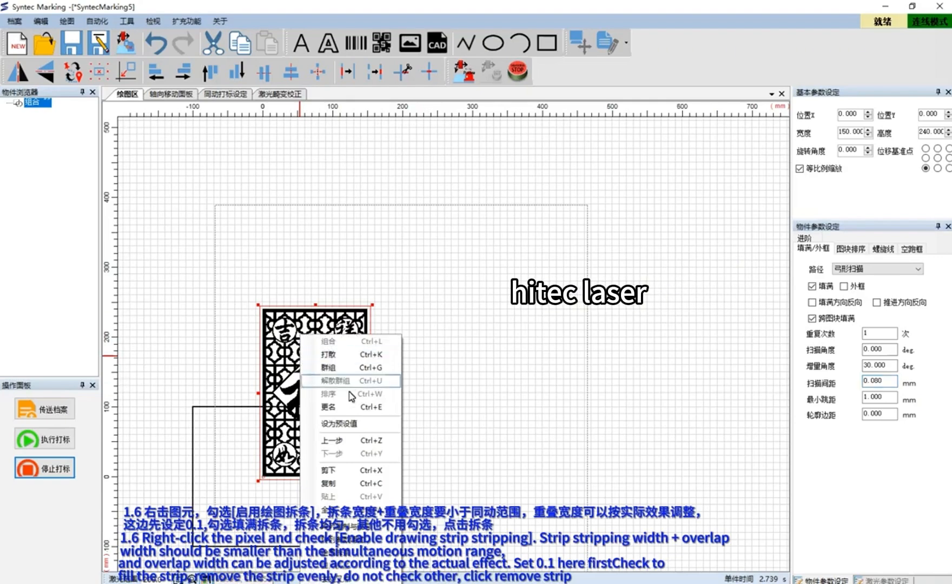
left_click(346, 554)
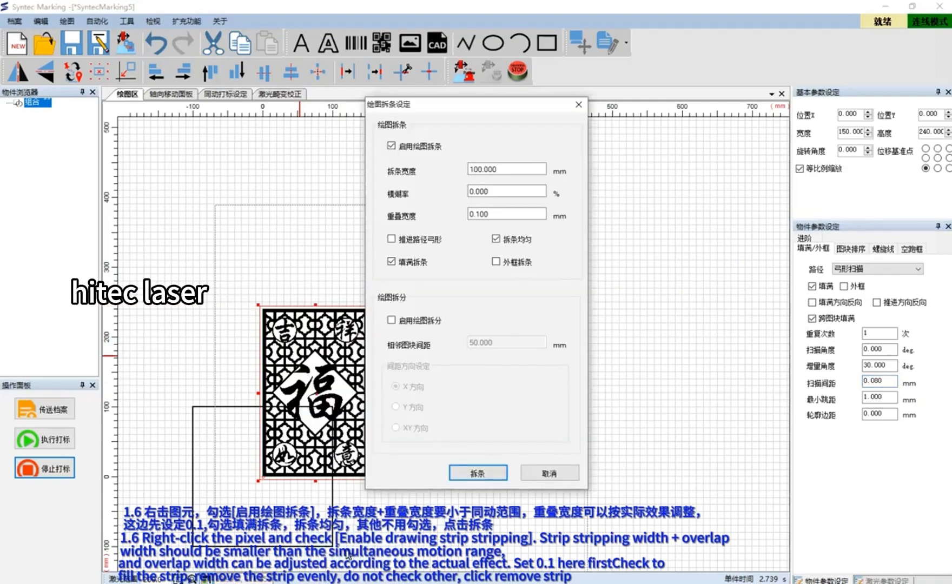
left_click(512, 170)
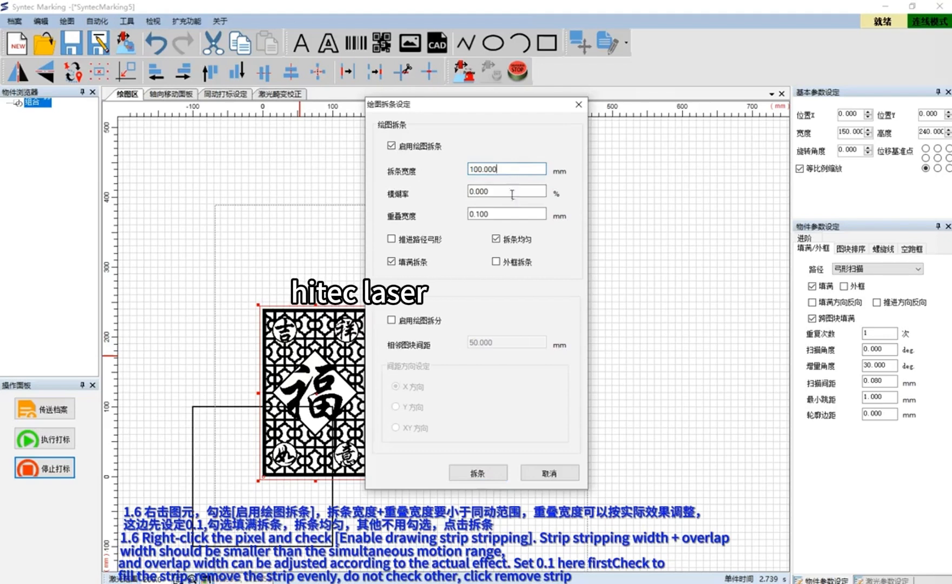
left_click(502, 214)
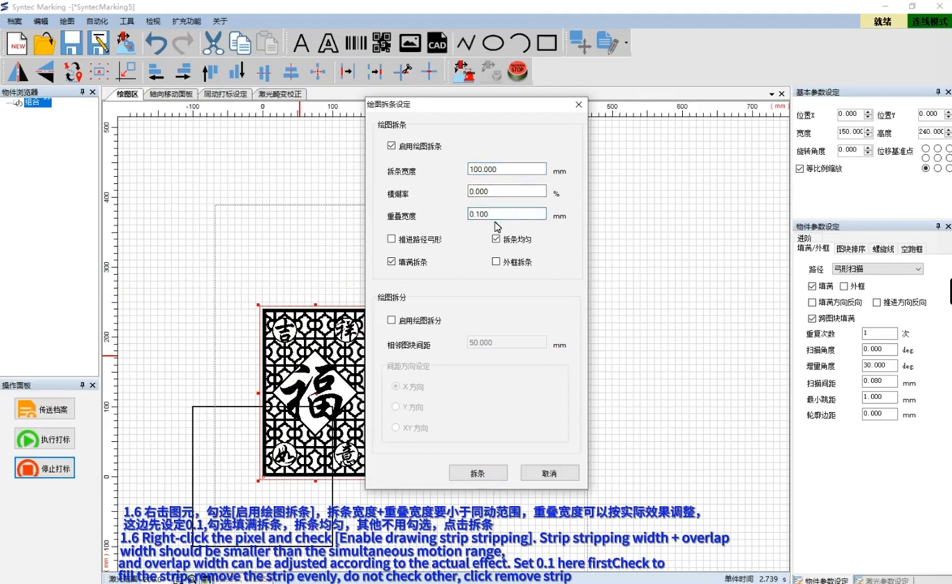
left_click(496, 239)
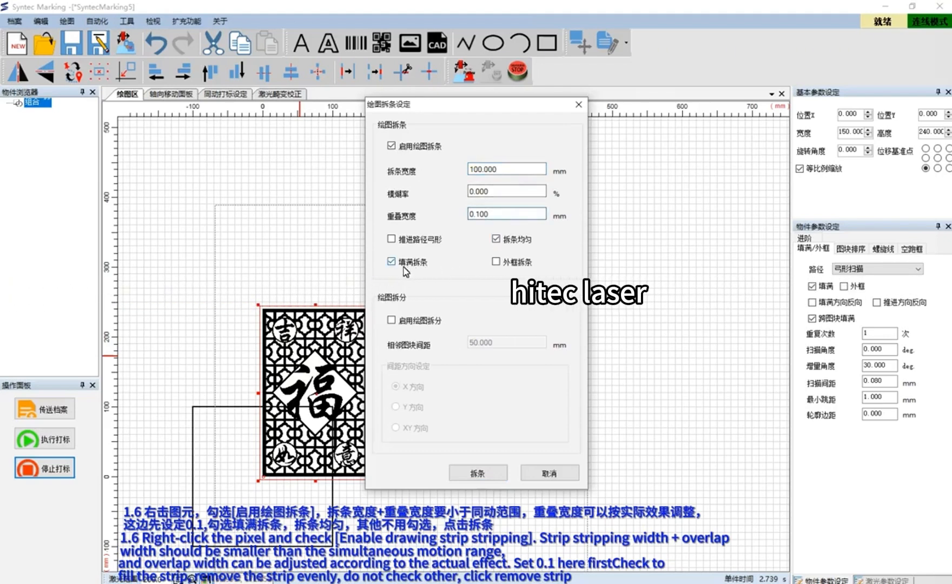
left_click(477, 474)
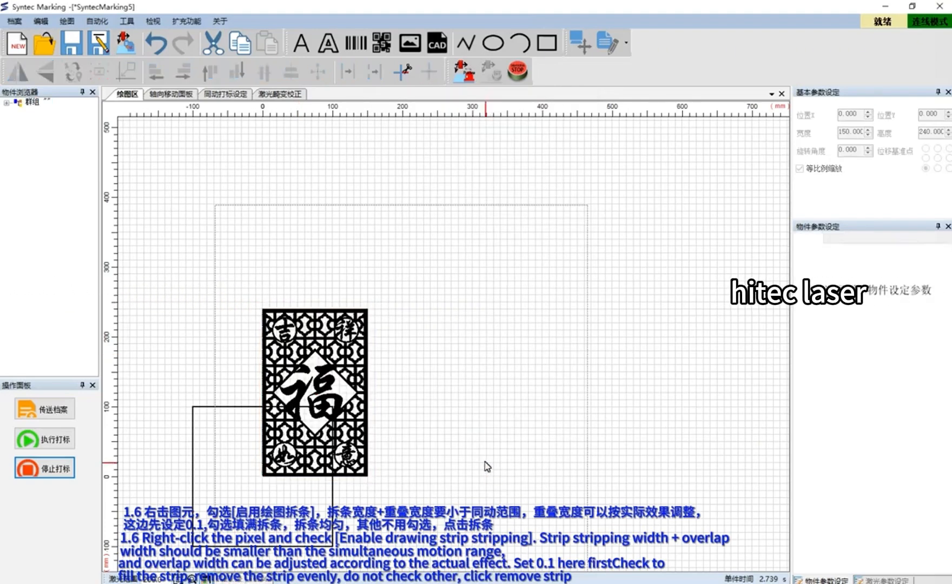
Select a fill strip in the split group and set its advanced 指定方式 to 指定同动
left_click(31, 102)
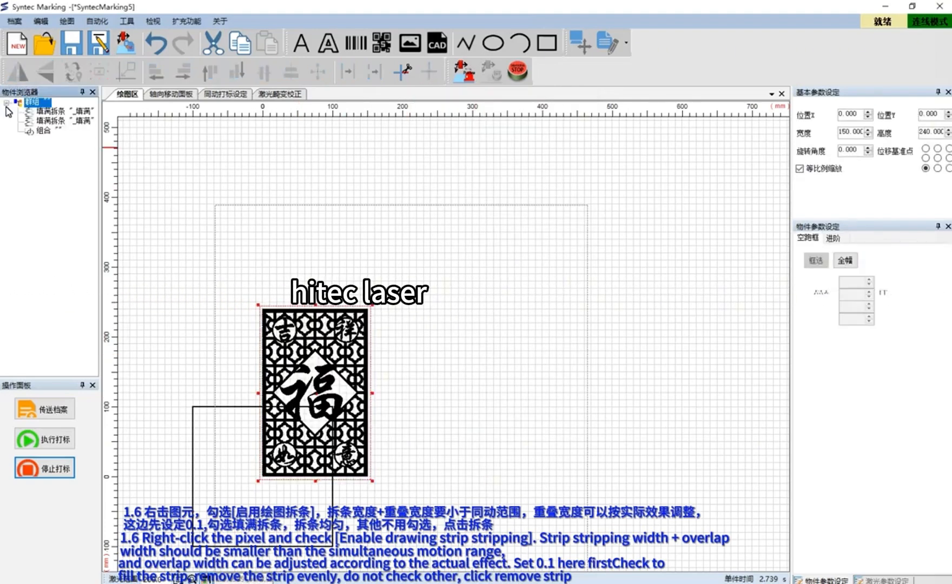
left_click(51, 112)
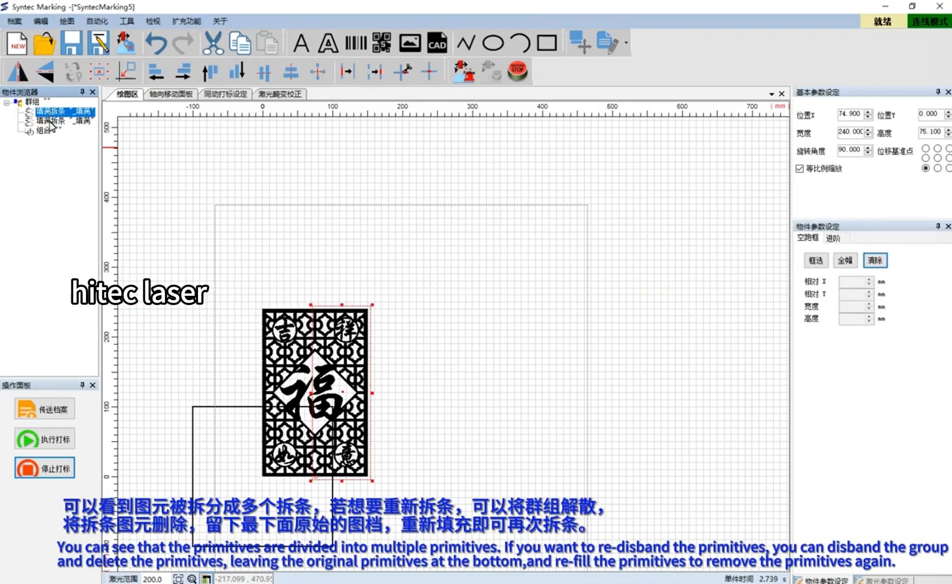
left_click(50, 121)
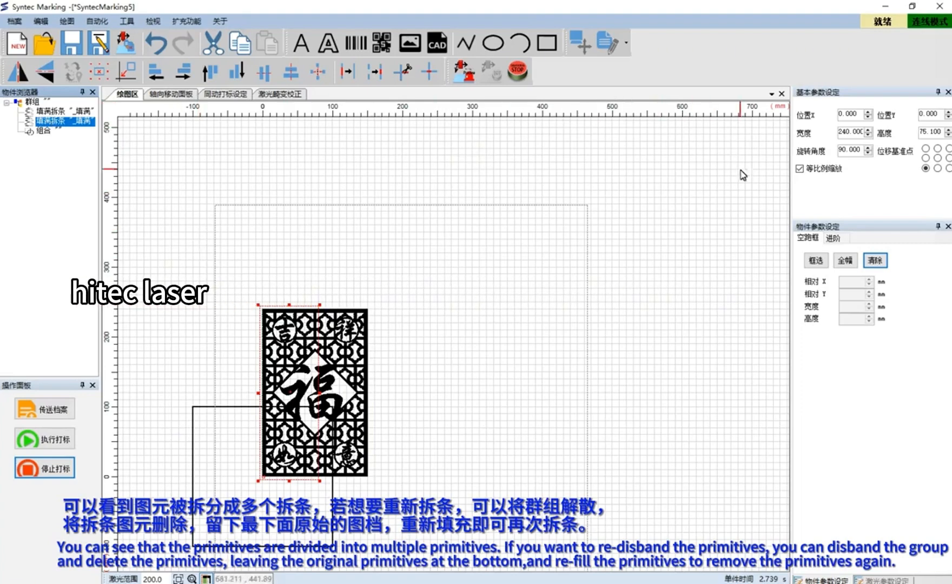
left_click(834, 240)
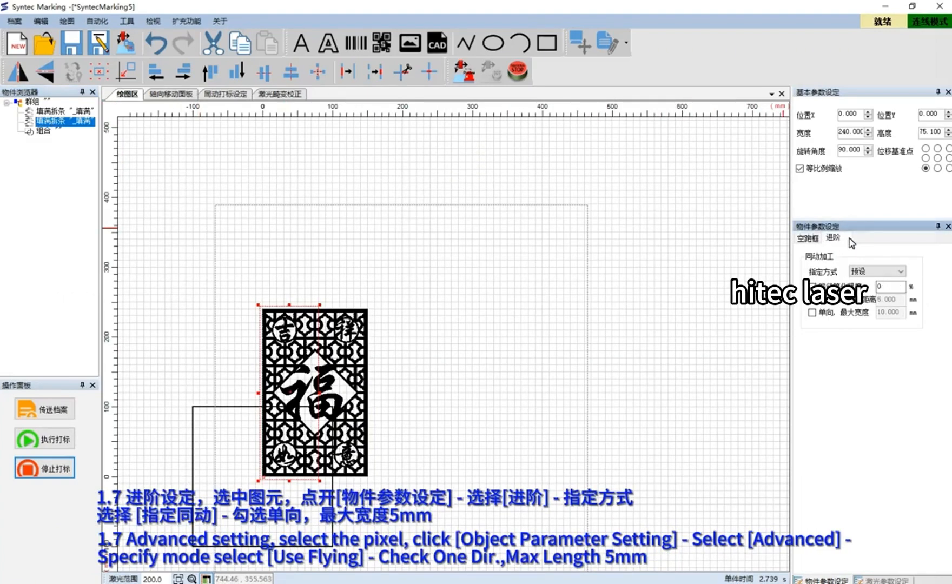
left_click(882, 273)
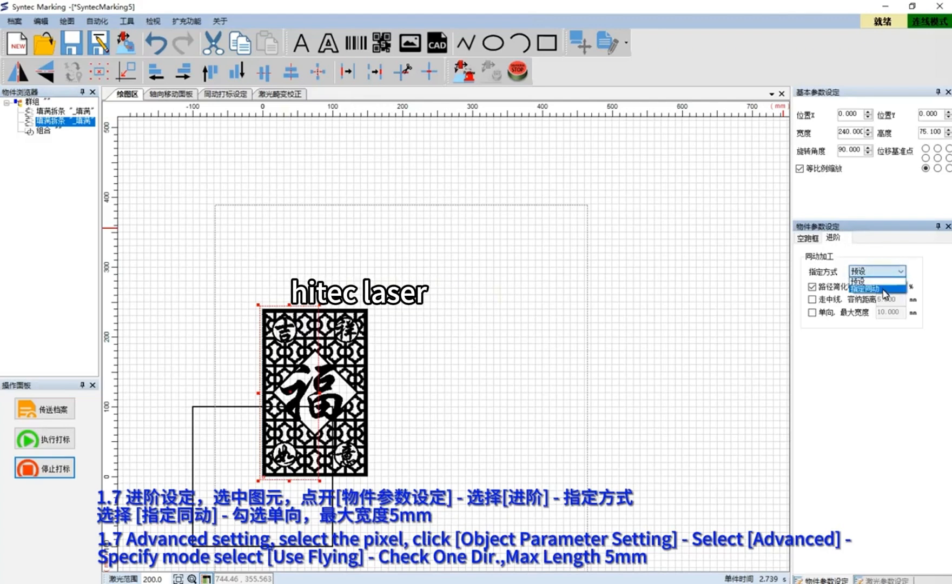
left_click(882, 289)
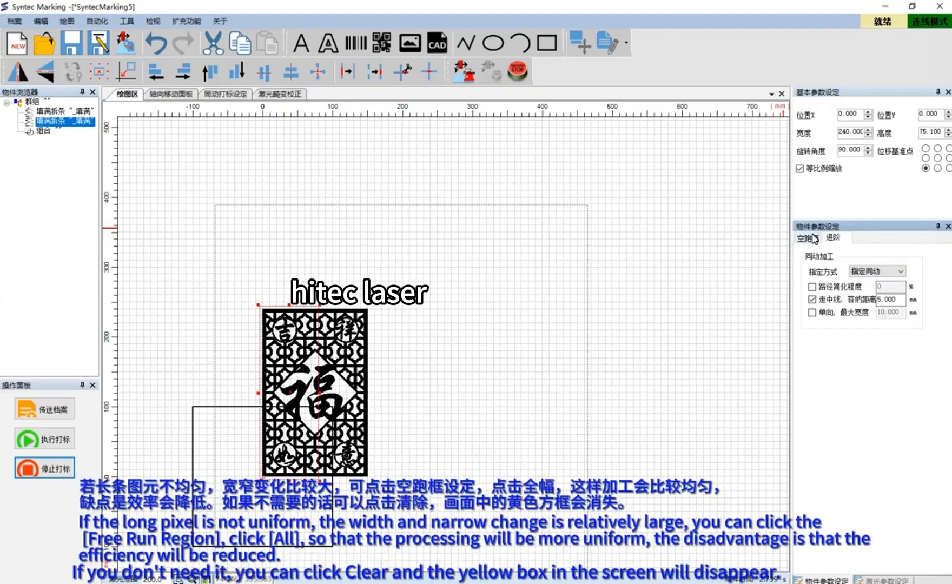
Apply the 全幅 free run region to the first strip and clear it again
left_click(814, 236)
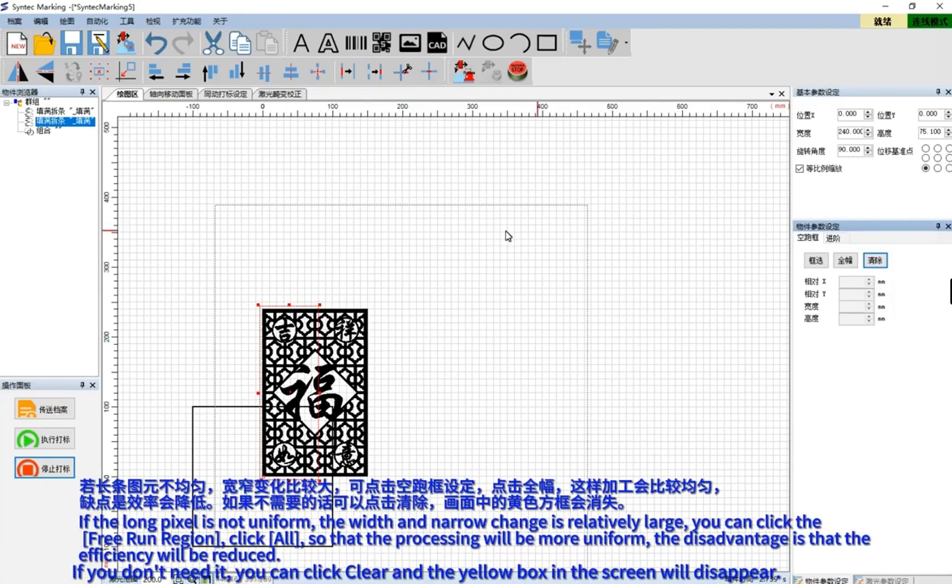
left_click(311, 360)
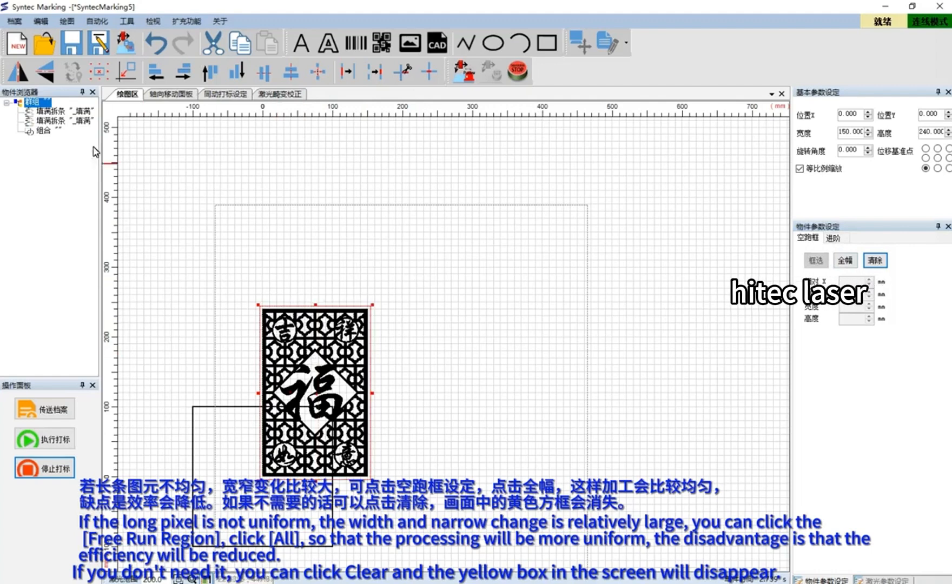
left_click(78, 112)
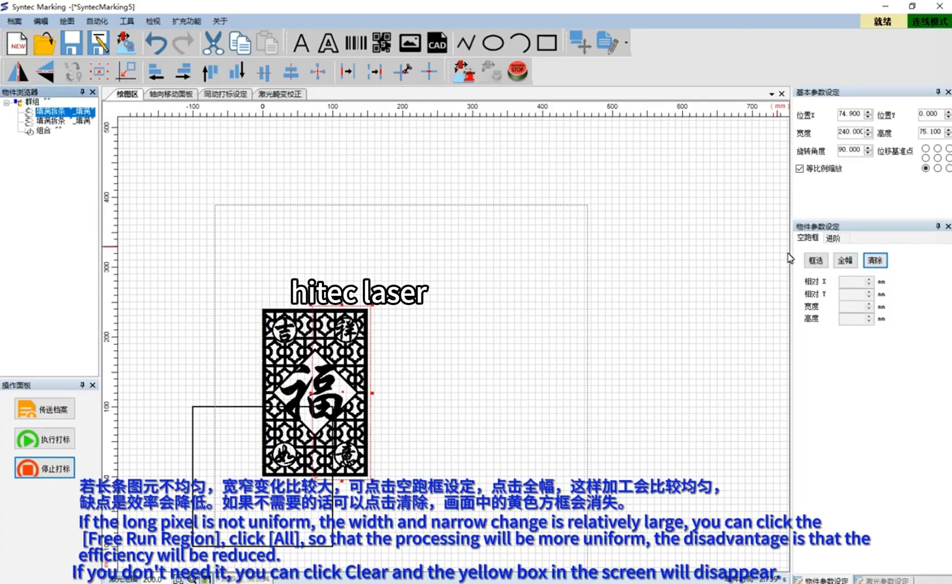
left_click(844, 261)
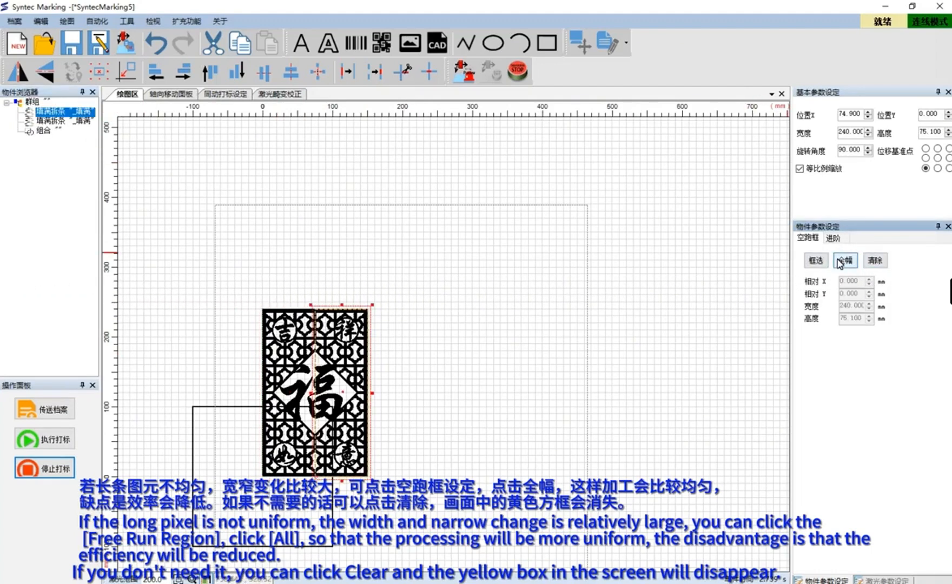
left_click(873, 261)
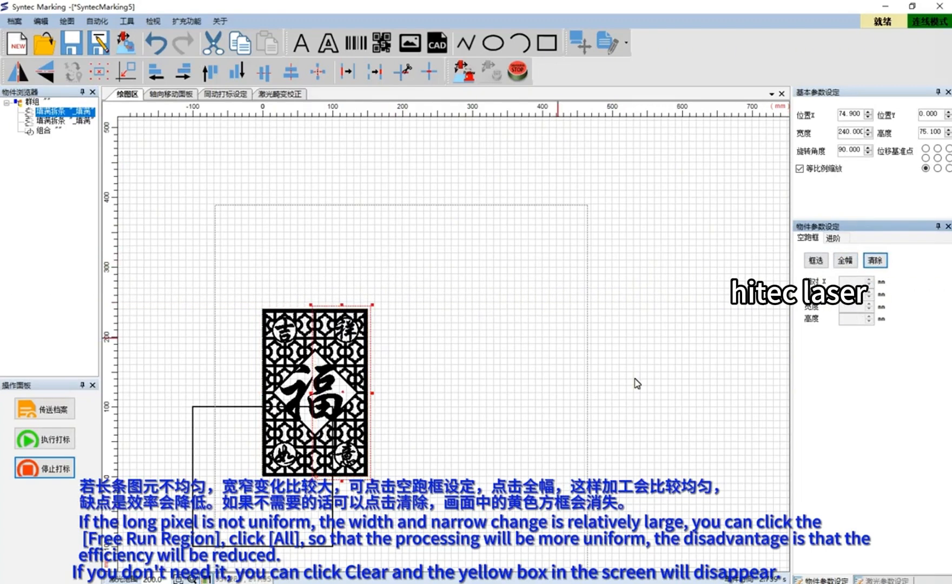
Set the delay parameters: start point -0.1, marking 0.2, end point 0.1 and corner 0.1 ms
left_click(882, 579)
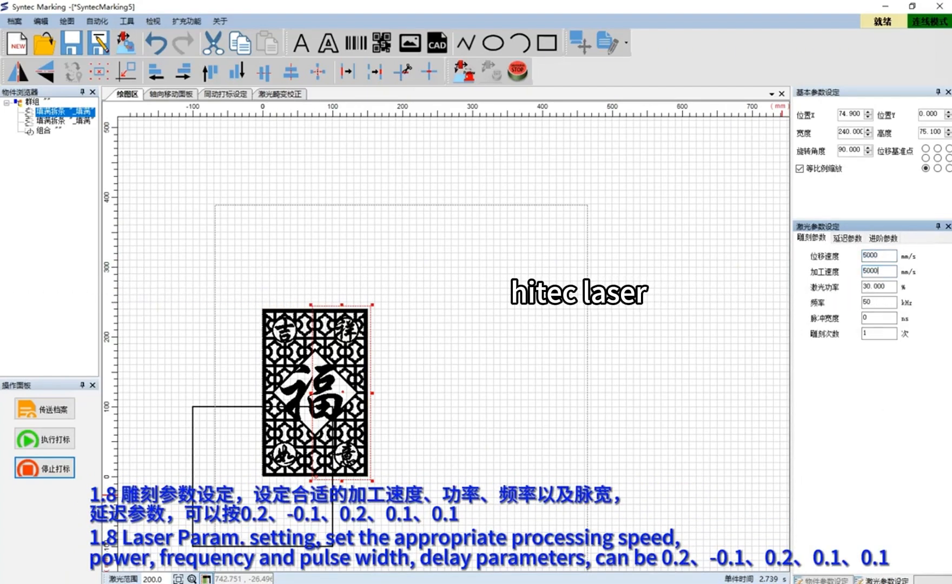
left_click(854, 239)
left_click_drag(890, 257, 832, 249)
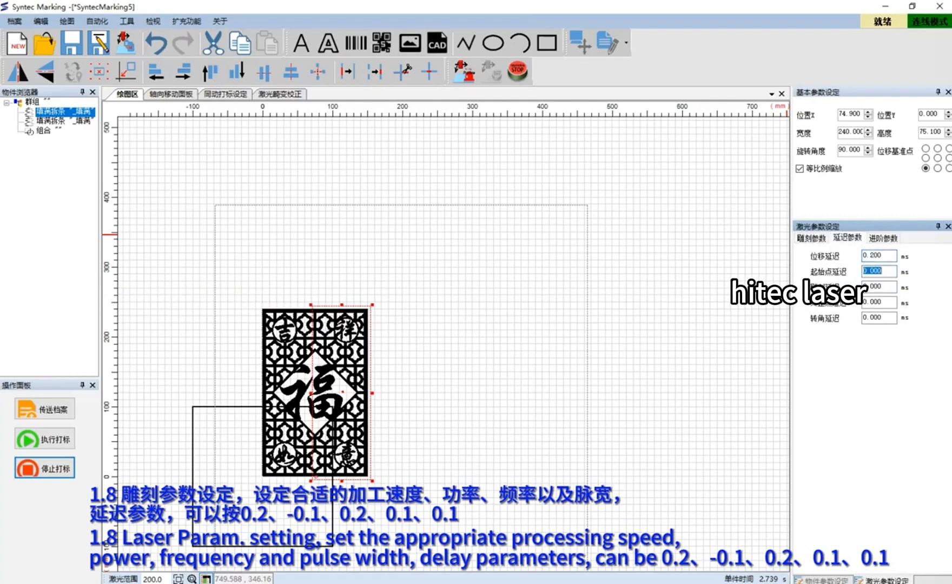
type("-0.1")
key("Tab")
type("0")
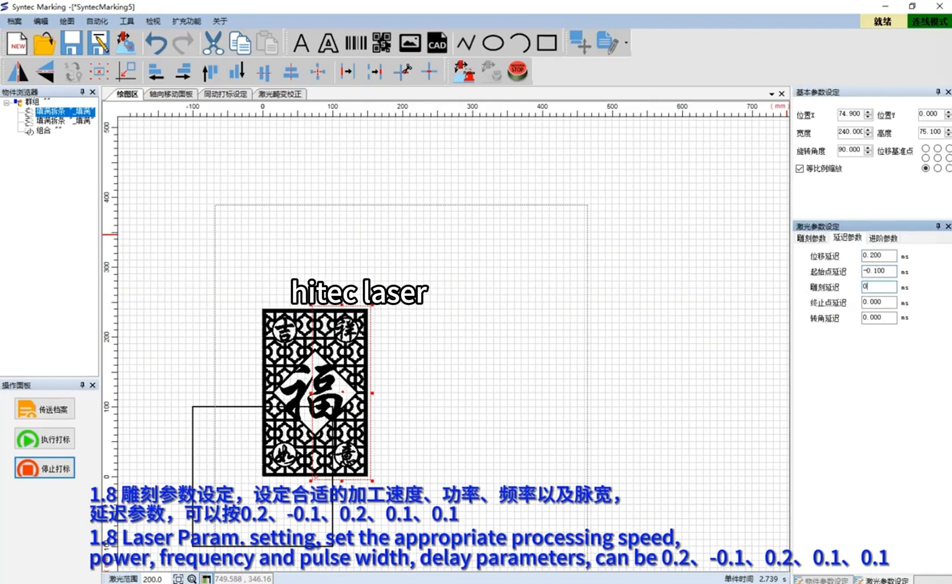
type(".2")
key("Tab")
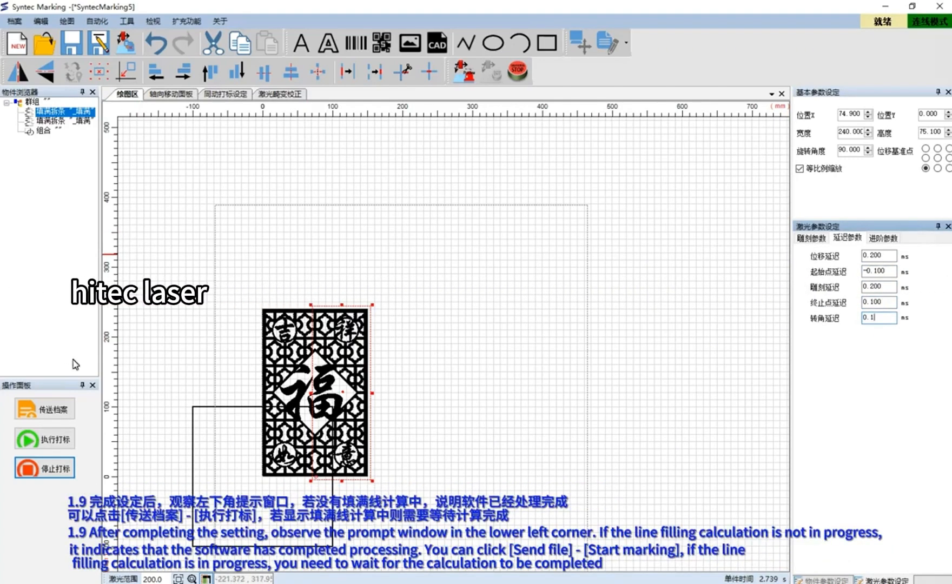
Send the file to the controller and start marking
left_click(64, 412)
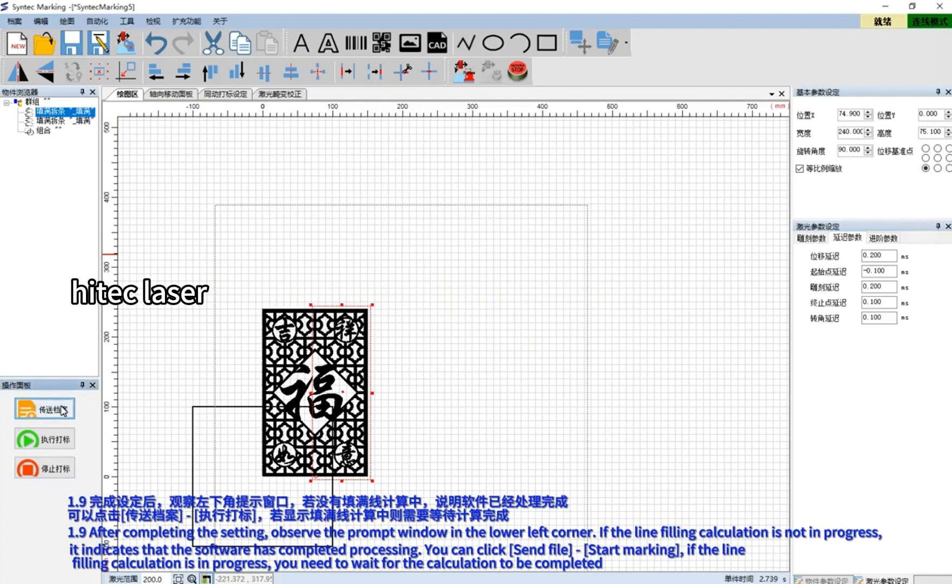
left_click(52, 449)
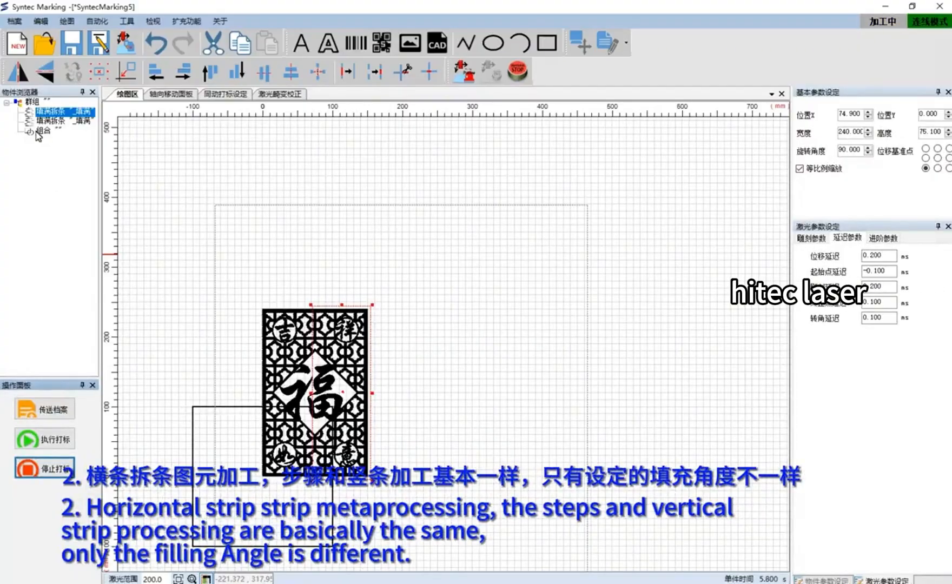
Ungroup the strip group and delete both strip objects, keeping the original graphic
left_click(33, 102)
right_click(32, 102)
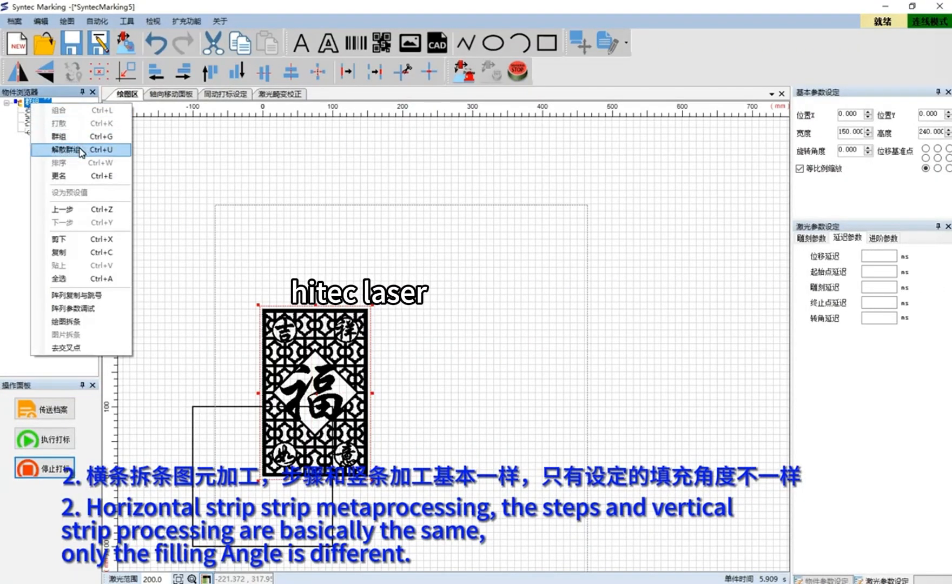
left_click(67, 159)
left_click(43, 102)
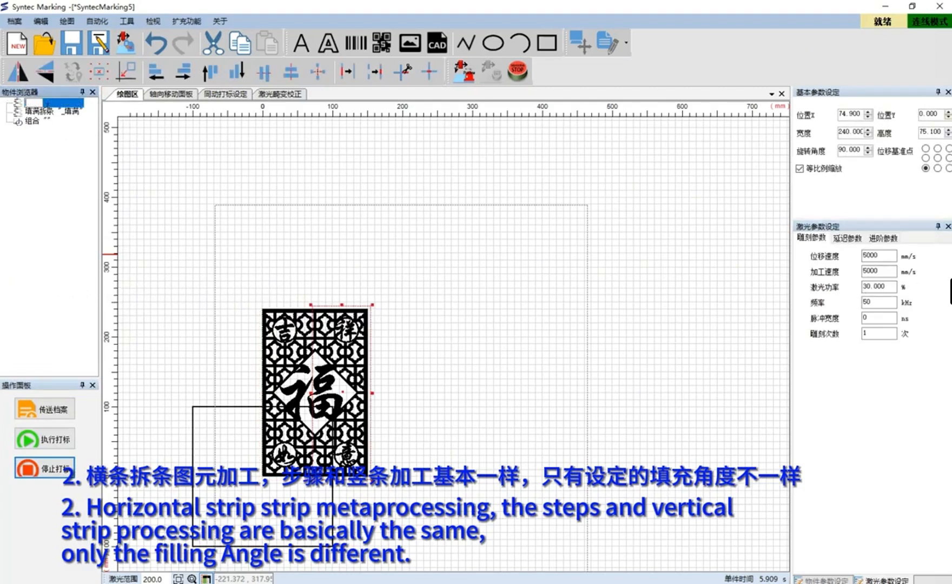
left_click(42, 112)
key("Delete")
left_click(37, 102)
key("Delete")
Re-enable 填满 on the original graphic and set its scan angle to 90°
left_click(33, 102)
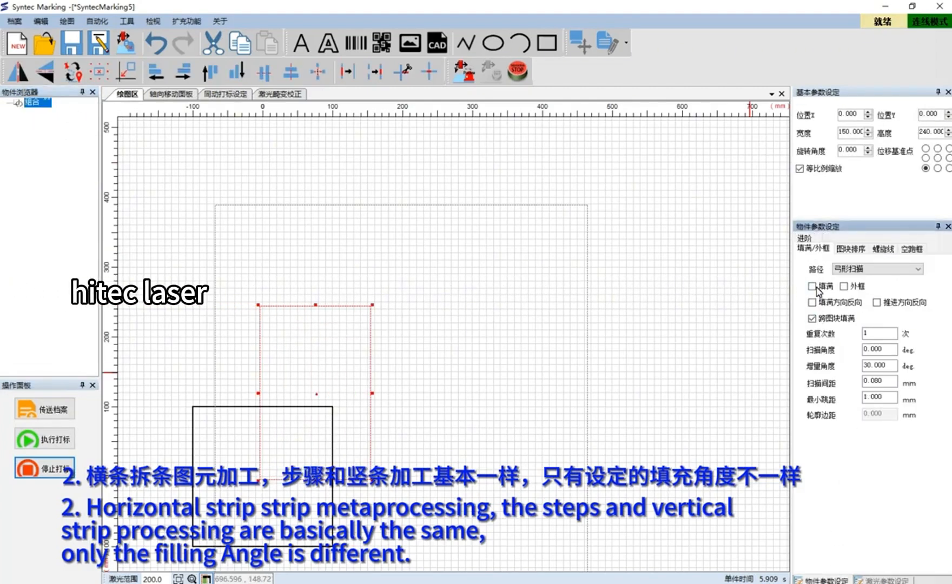
left_click(812, 286)
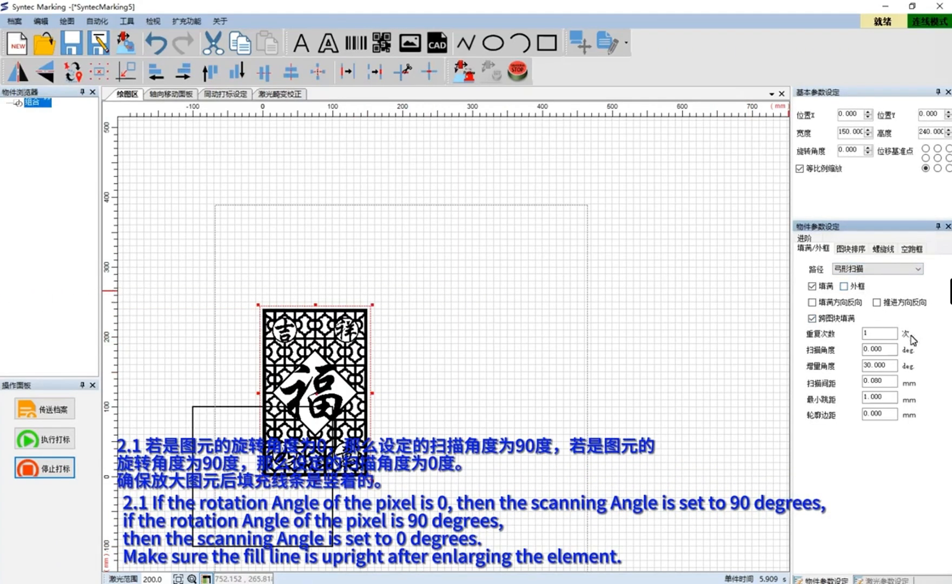
left_click_drag(892, 351, 851, 354)
type("90")
key("Return")
Split the graphic into fill strips again with the same drawing strip settings
scroll(338, 362, "up", 8)
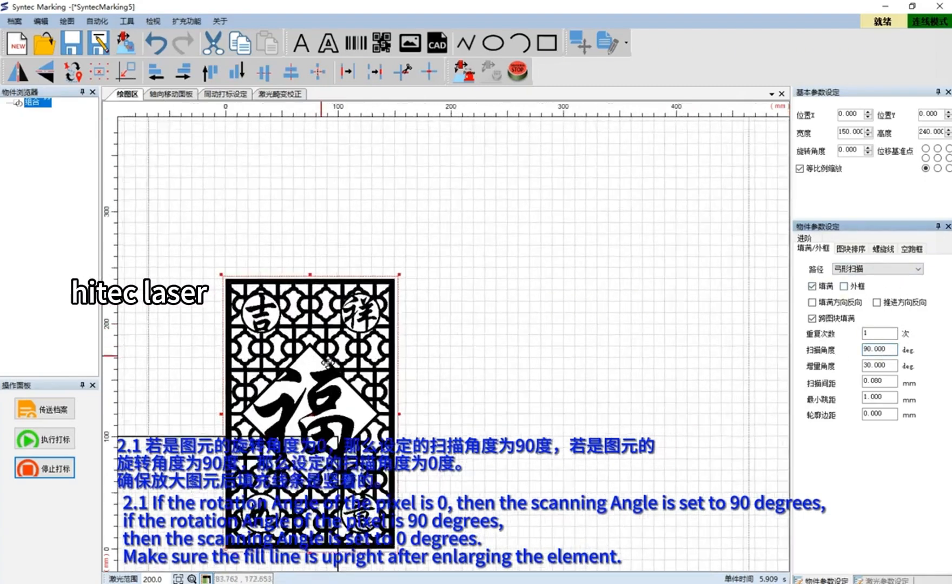
scroll(339, 362, "up", 6)
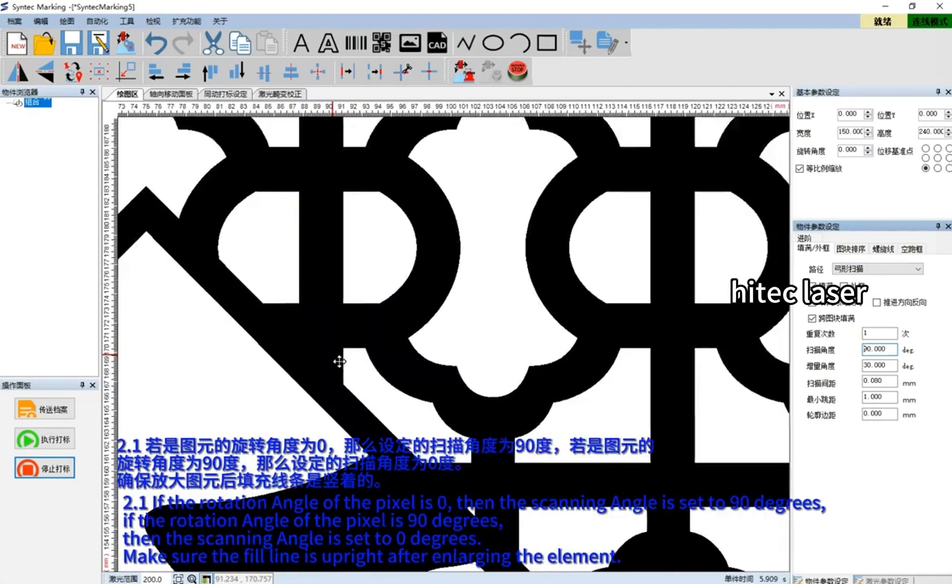
scroll(339, 361, "down", 10)
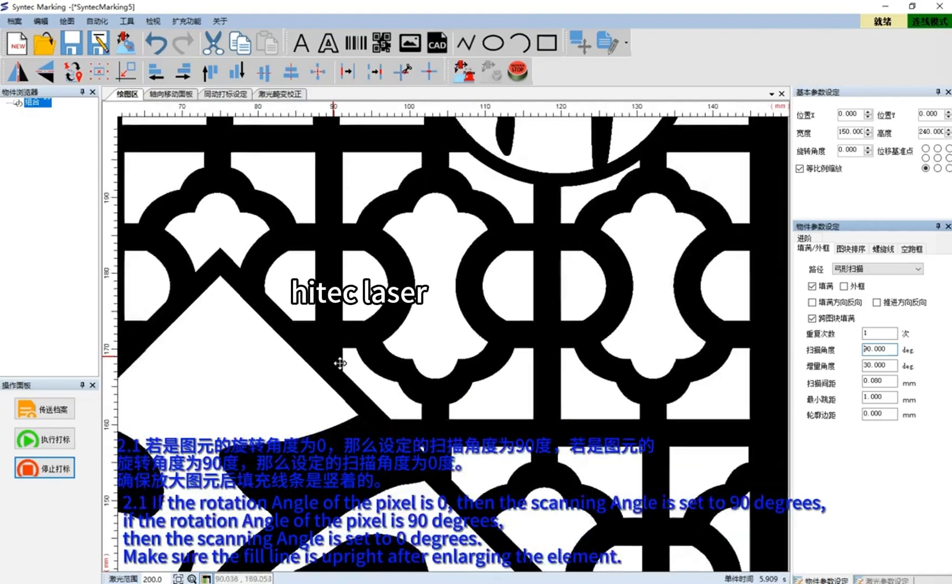
scroll(339, 370, "down", 4)
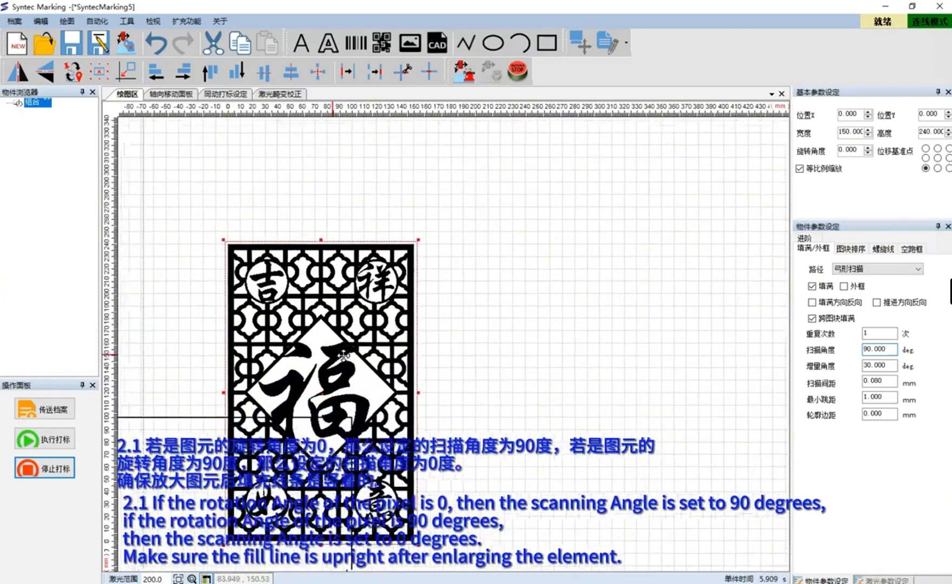
right_click(349, 340)
left_click(397, 562)
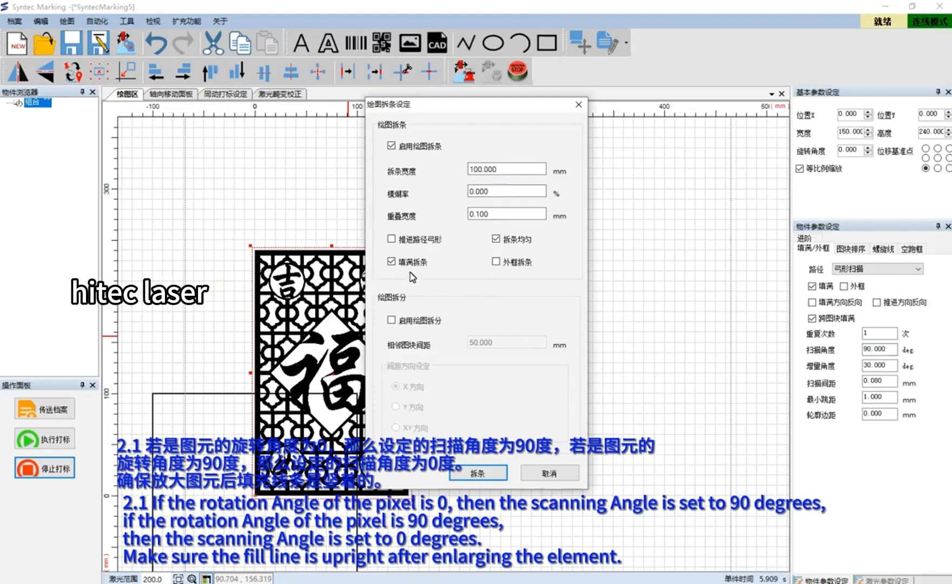
left_click(480, 474)
Browse the new strips in the object browser, then send the file and start marking
left_click(7, 102)
left_click(50, 112)
left_click(50, 121)
left_click(50, 131)
left_click(52, 409)
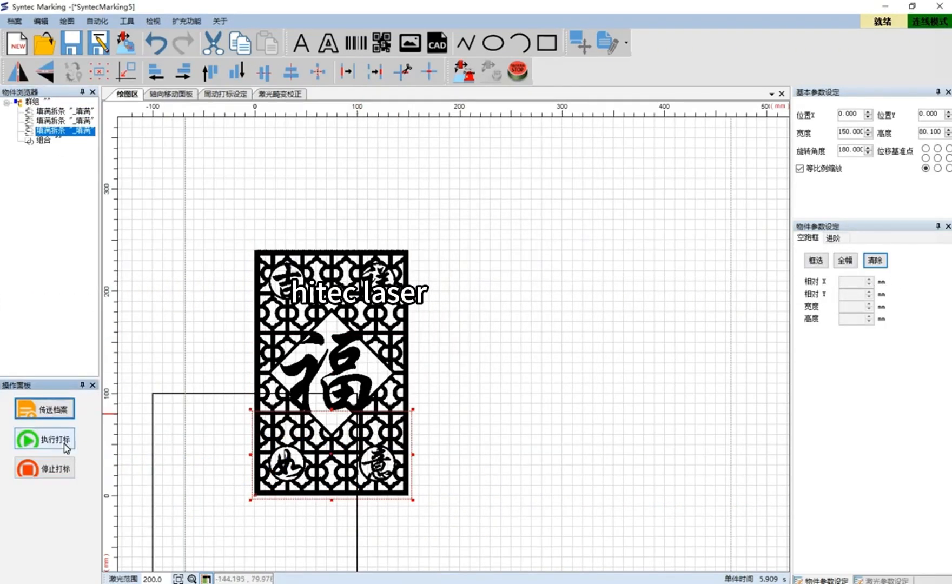
left_click(45, 440)
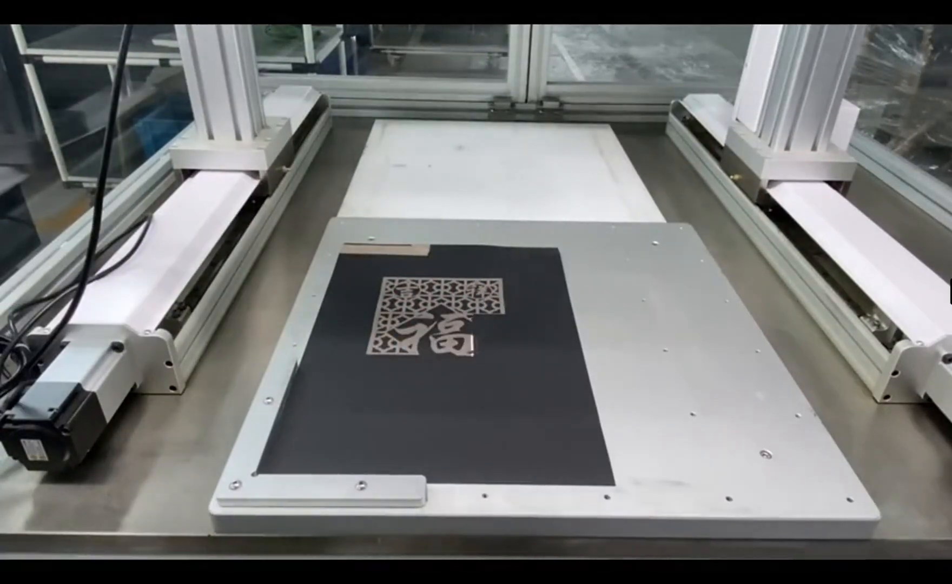